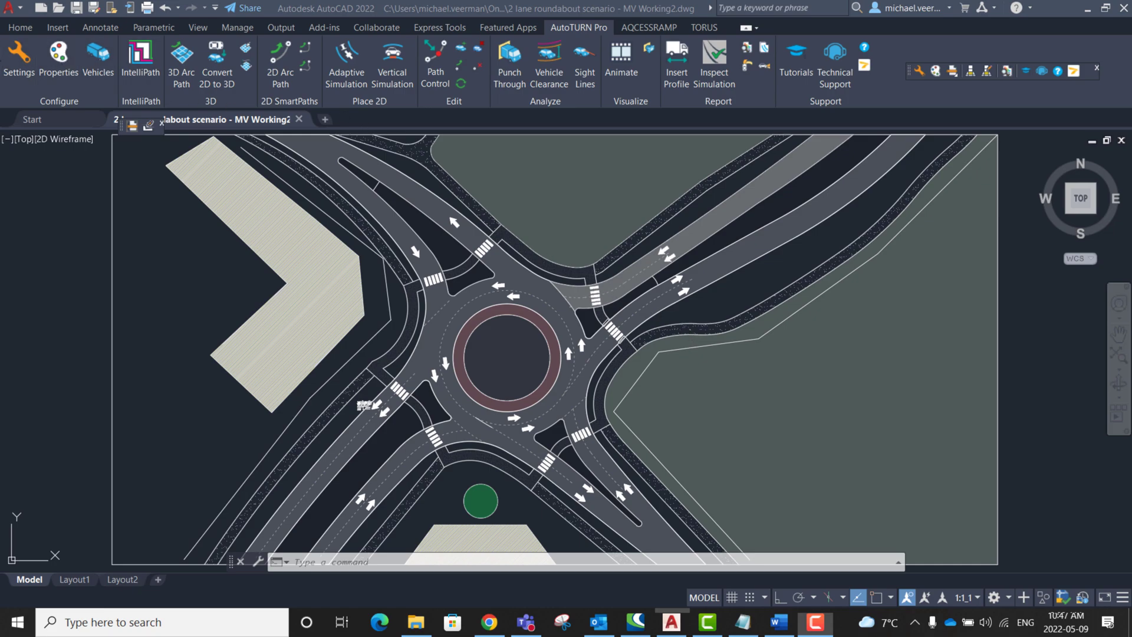
Check AutoTURN settings, then pick Wind Blade Trailer 2 from the special transport vehicles
{"action": "left_click", "coordinate": [27, 62]}
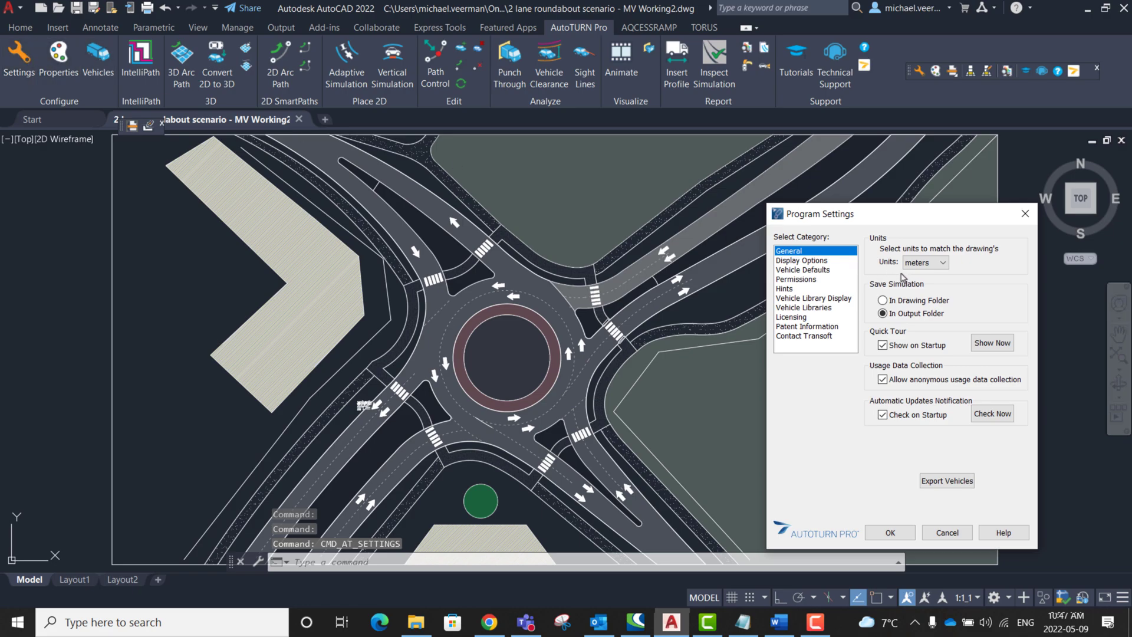
{"action": "left_click", "coordinate": [891, 531]}
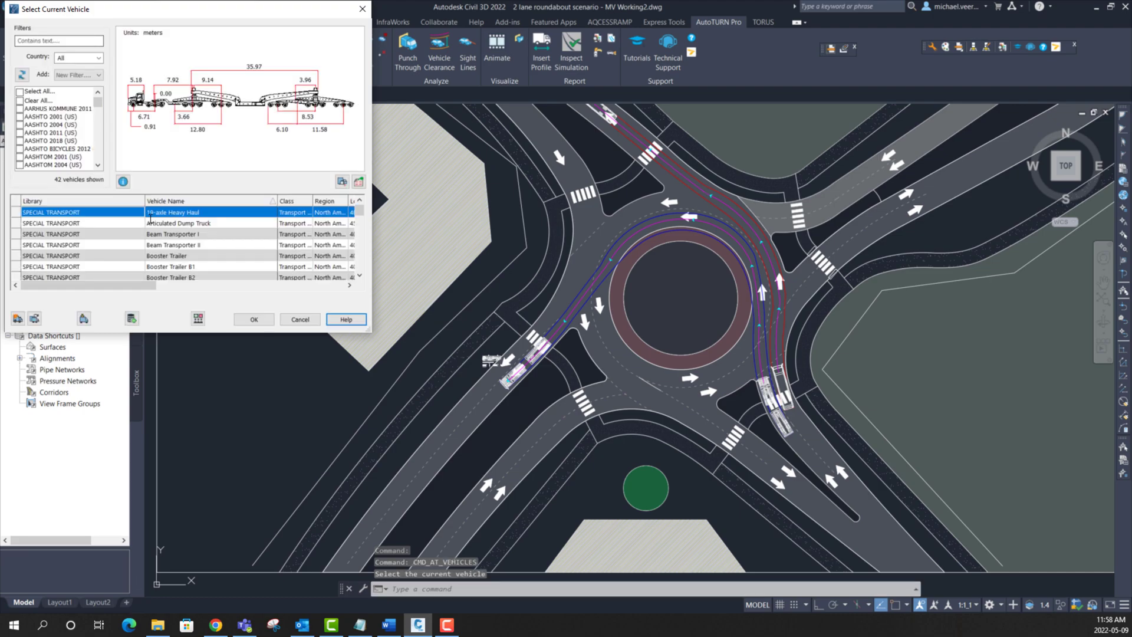
{"action": "left_click", "coordinate": [127, 233]}
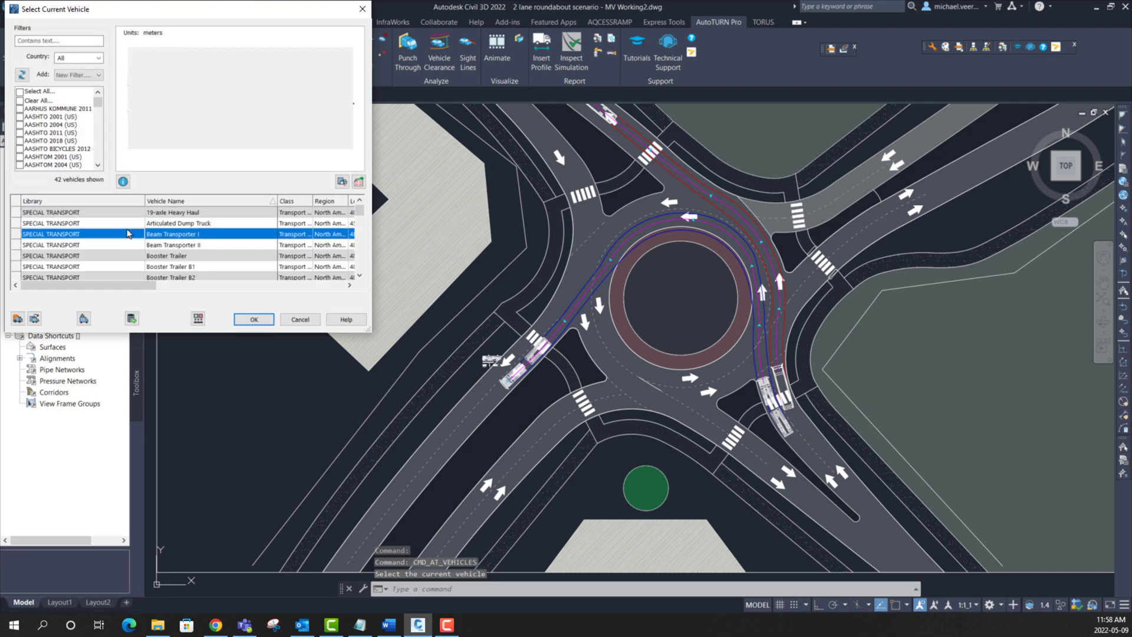
{"action": "scroll", "coordinate": [124, 237], "scroll_direction": "down", "scroll_amount": 1}
{"action": "scroll", "coordinate": [125, 236], "scroll_direction": "down", "scroll_amount": 1}
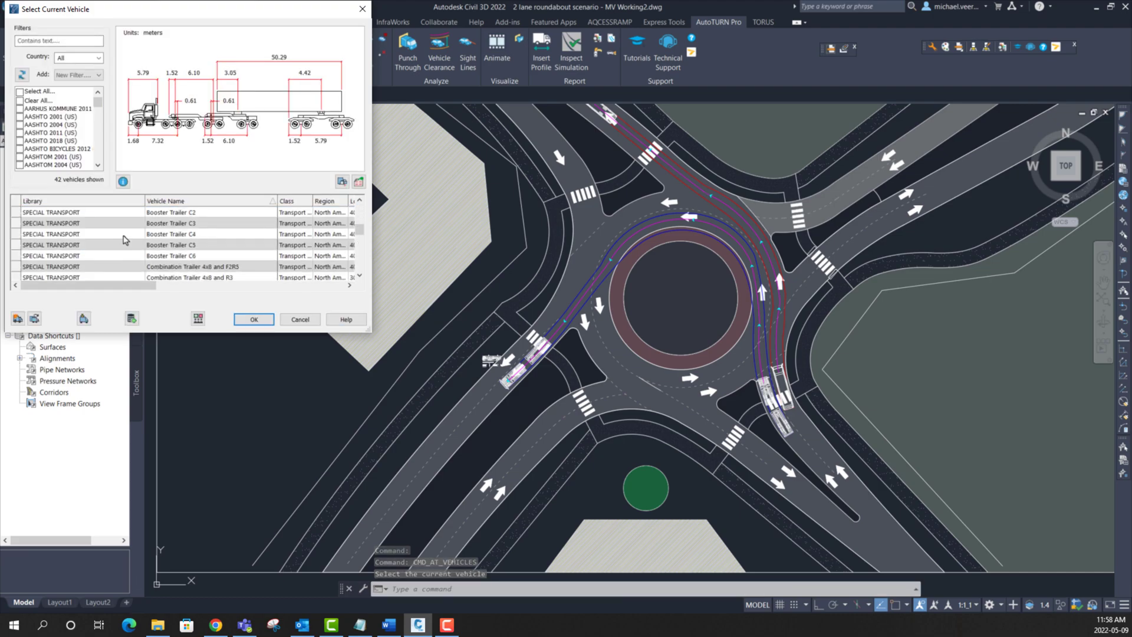
{"action": "scroll", "coordinate": [124, 237], "scroll_direction": "down", "scroll_amount": 1}
{"action": "scroll", "coordinate": [122, 239], "scroll_direction": "down", "scroll_amount": 1}
{"action": "scroll", "coordinate": [119, 243], "scroll_direction": "down", "scroll_amount": 1}
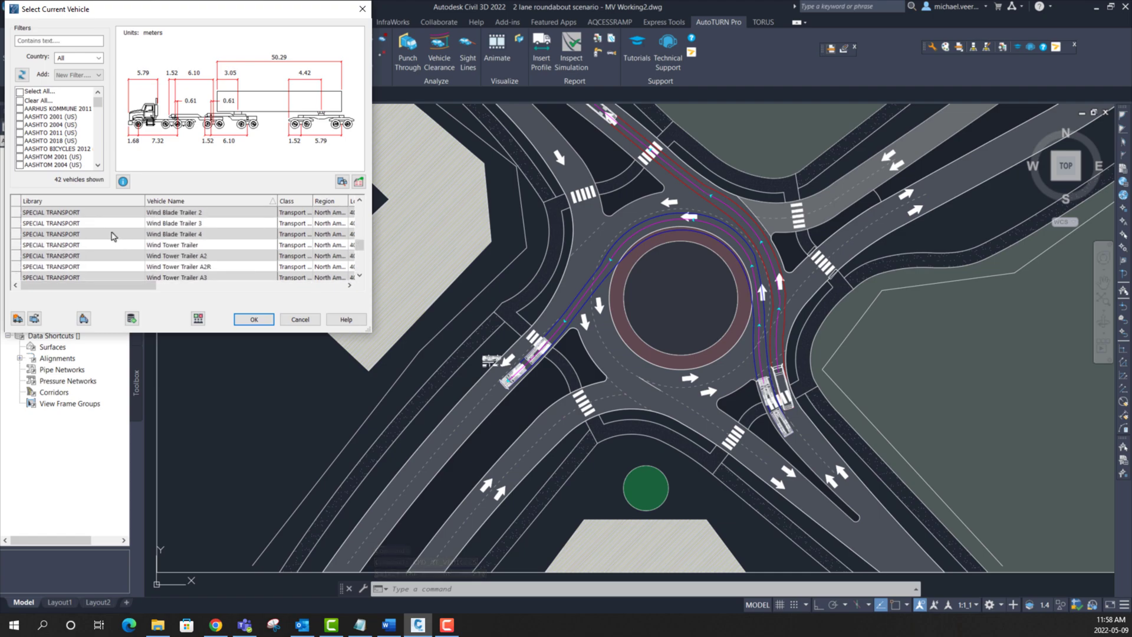
{"action": "left_click", "coordinate": [104, 213]}
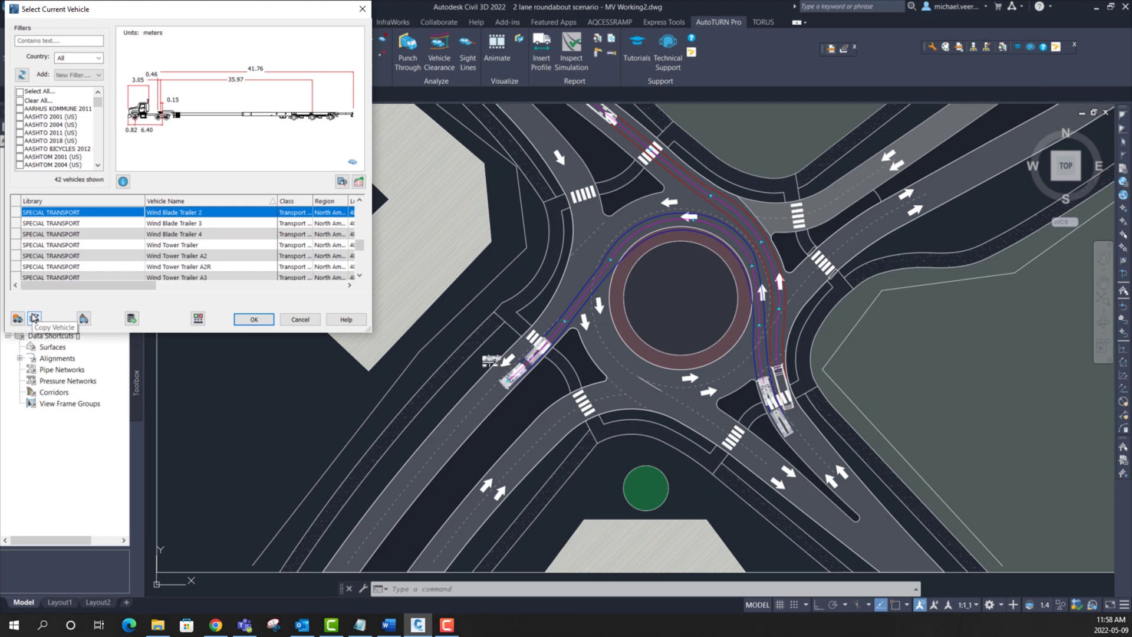
Make an editable copy of Wind Blade Trailer 2 and select its trailer part
{"action": "left_click", "coordinate": [34, 318]}
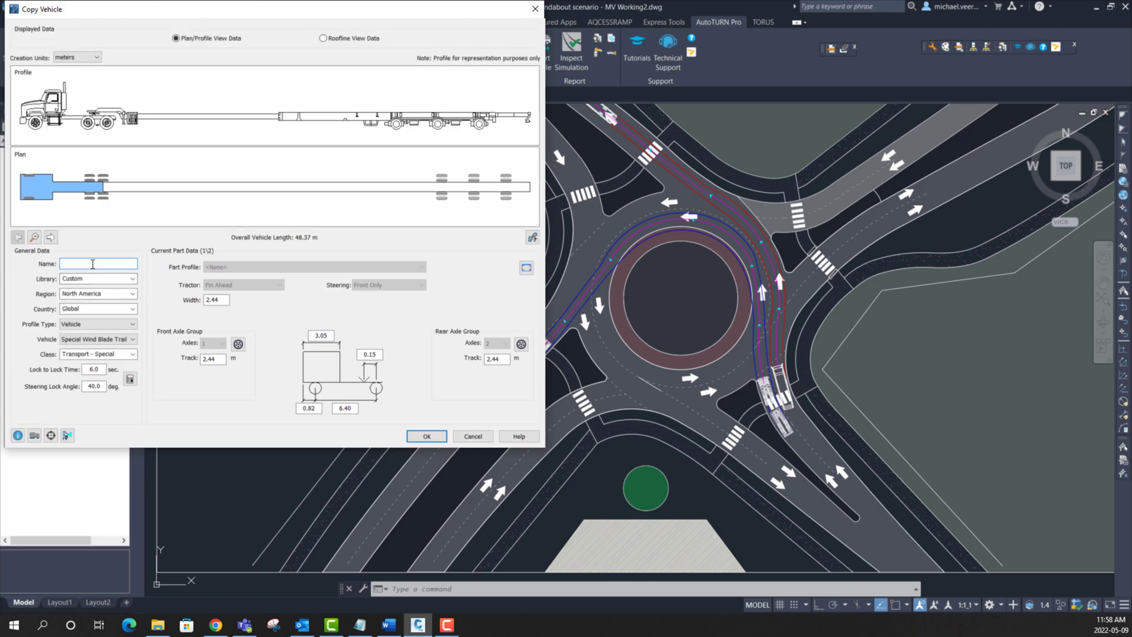
{"action": "type", "text": "MV"}
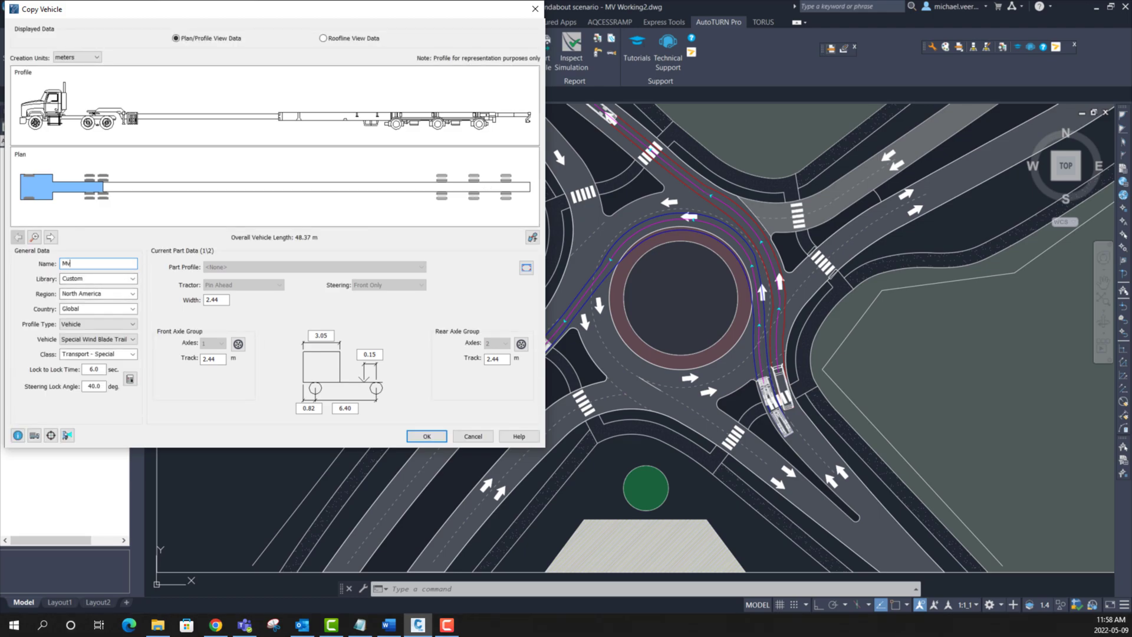
{"action": "type", "text": " Wor"}
{"action": "type", "text": "king"}
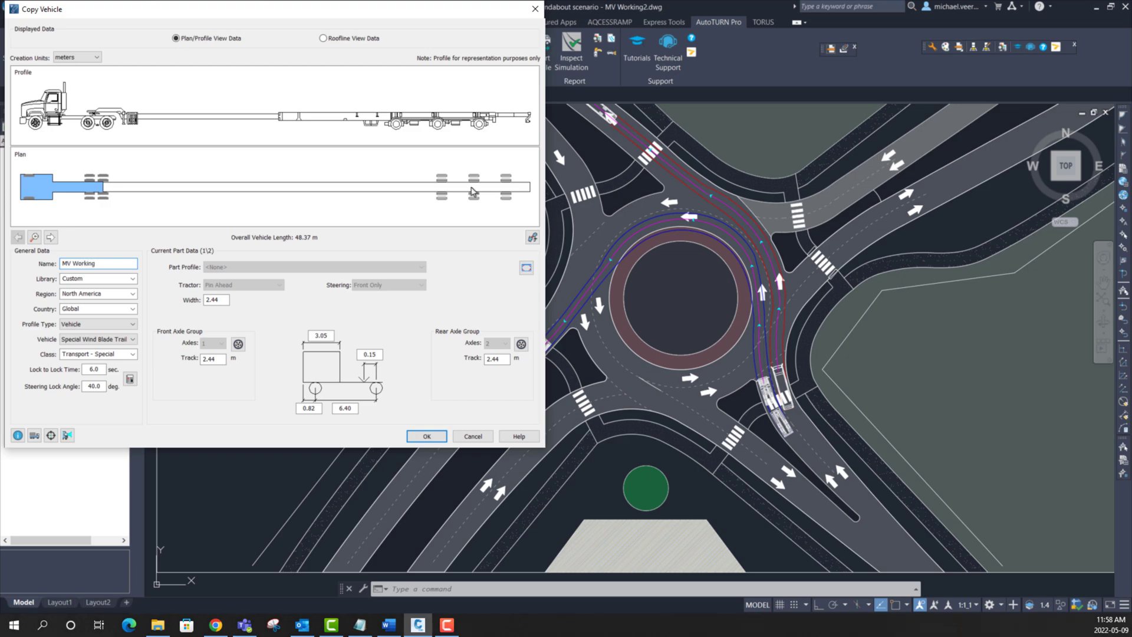
{"action": "left_click", "coordinate": [49, 237]}
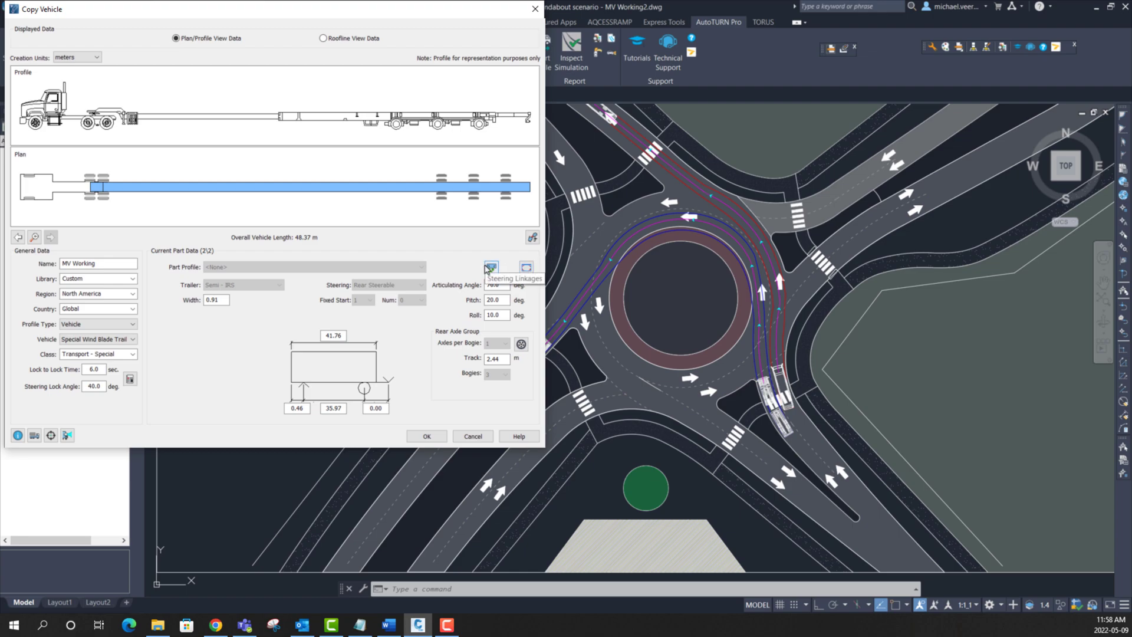
{"action": "left_click", "coordinate": [490, 268]}
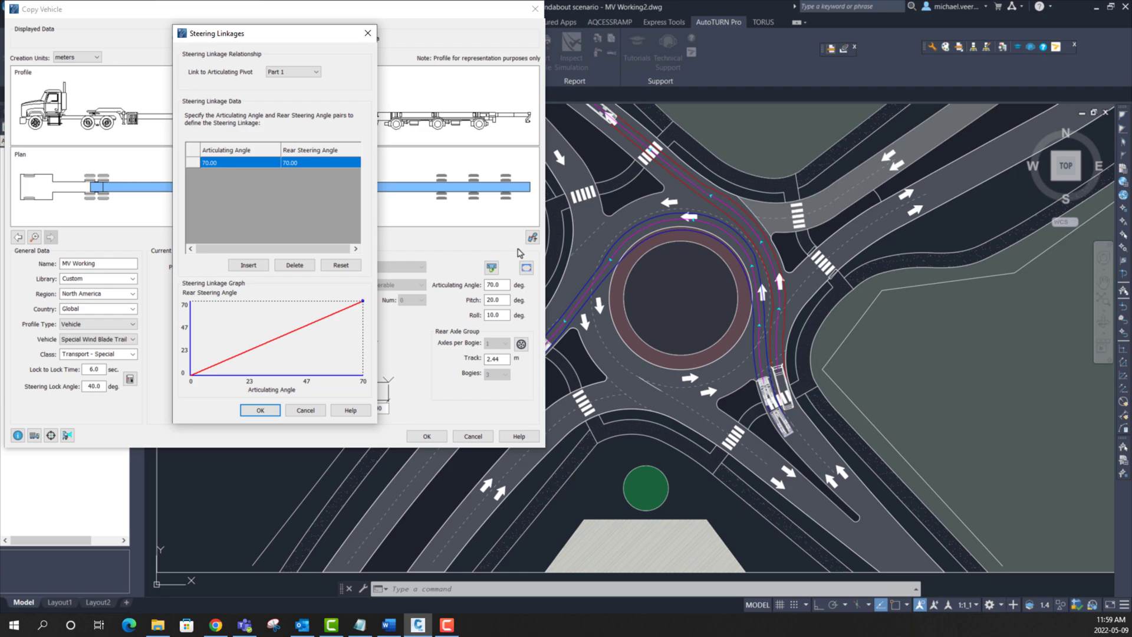
Enter trailer steering angle pairs 25/10, 50/35 and 70/70, then confirm the linkage
{"action": "left_click", "coordinate": [251, 265]}
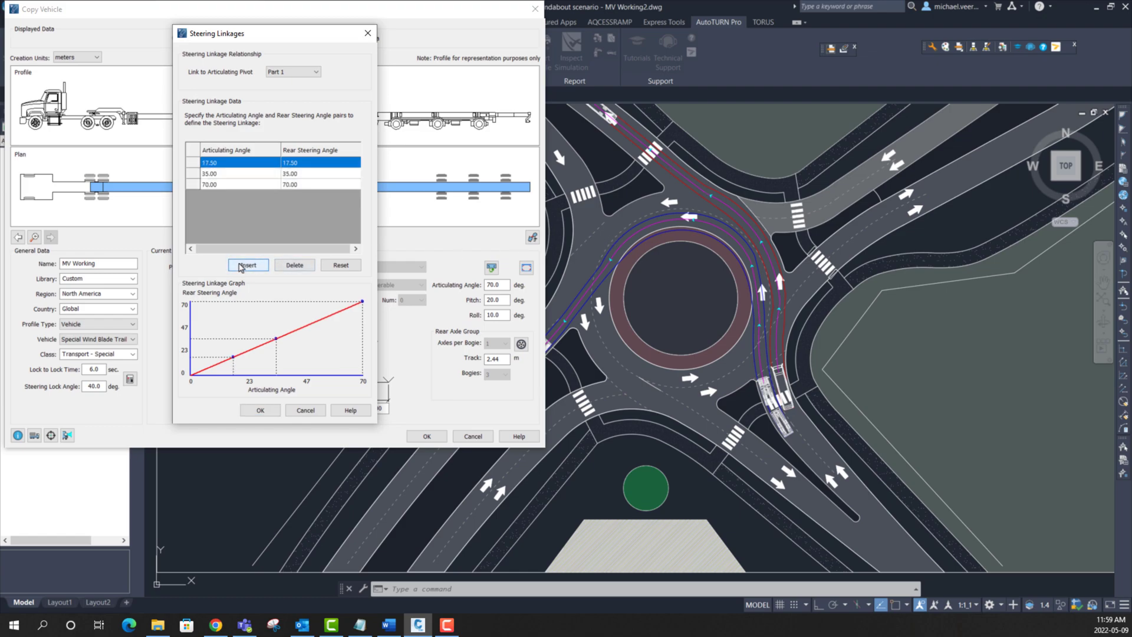
{"action": "left_click", "coordinate": [227, 164]}
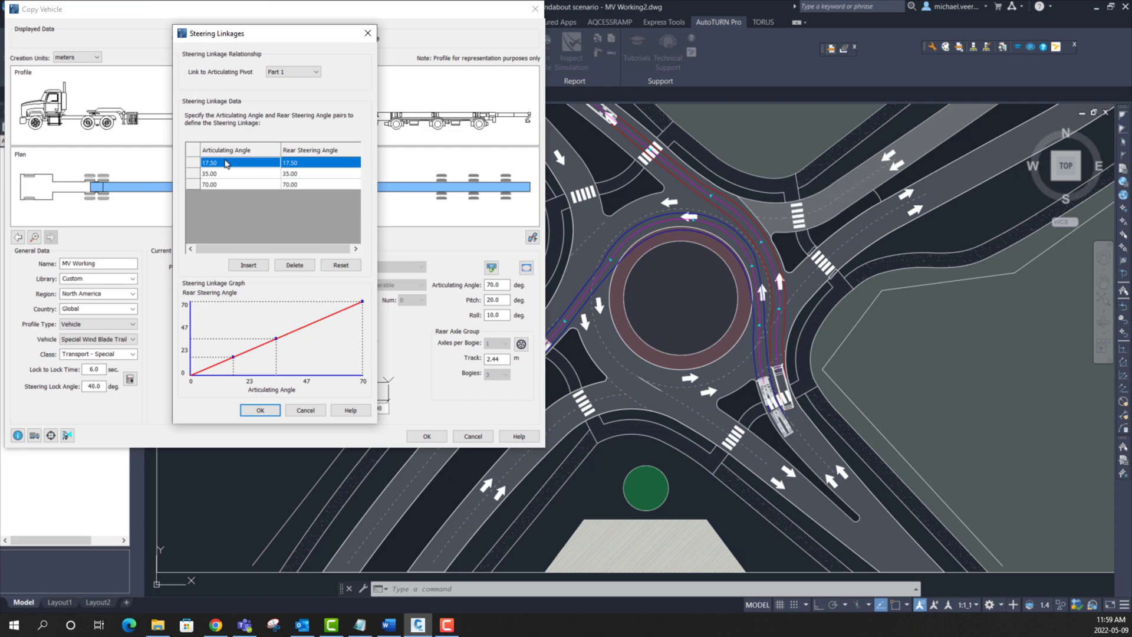
{"action": "type", "text": "25"}
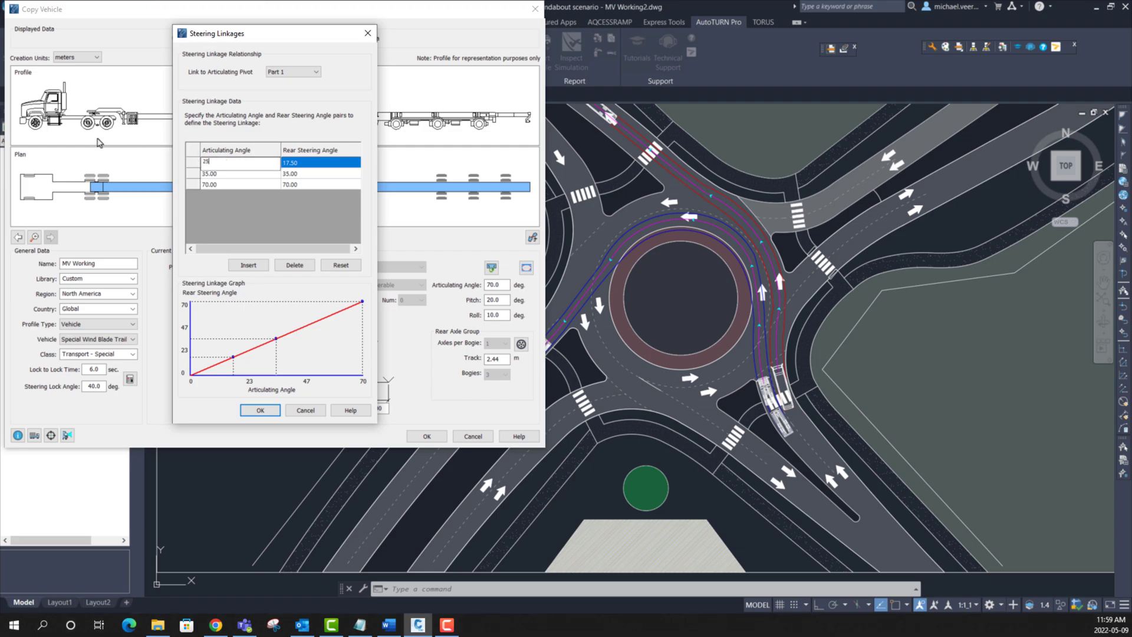
{"action": "key", "text": "Tab"}
{"action": "type", "text": "10"}
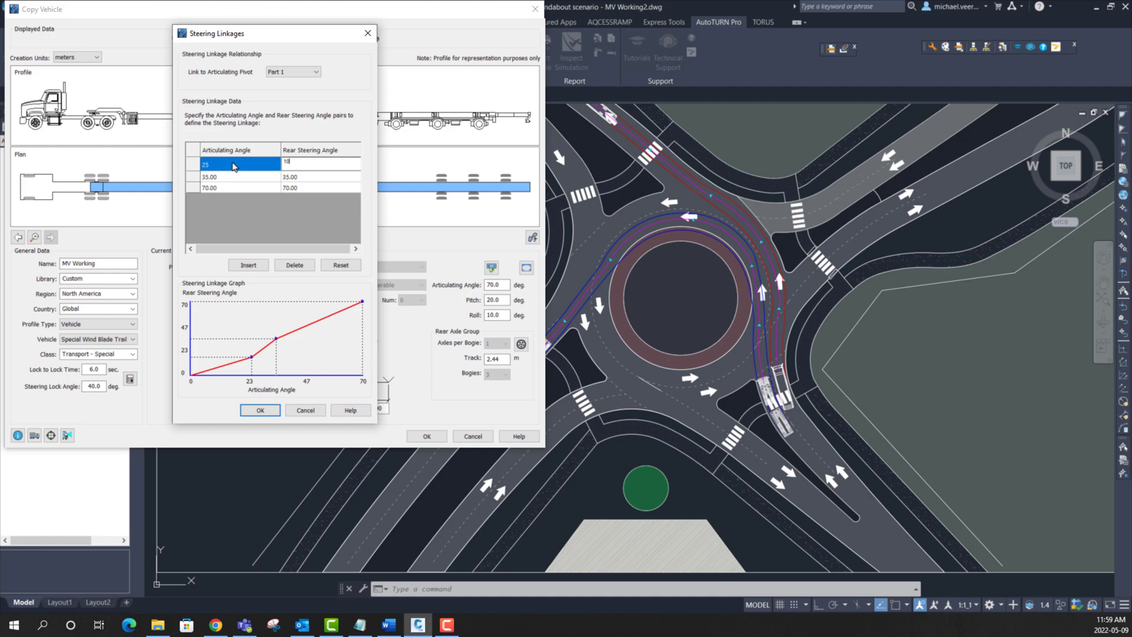
{"action": "key", "text": "Tab"}
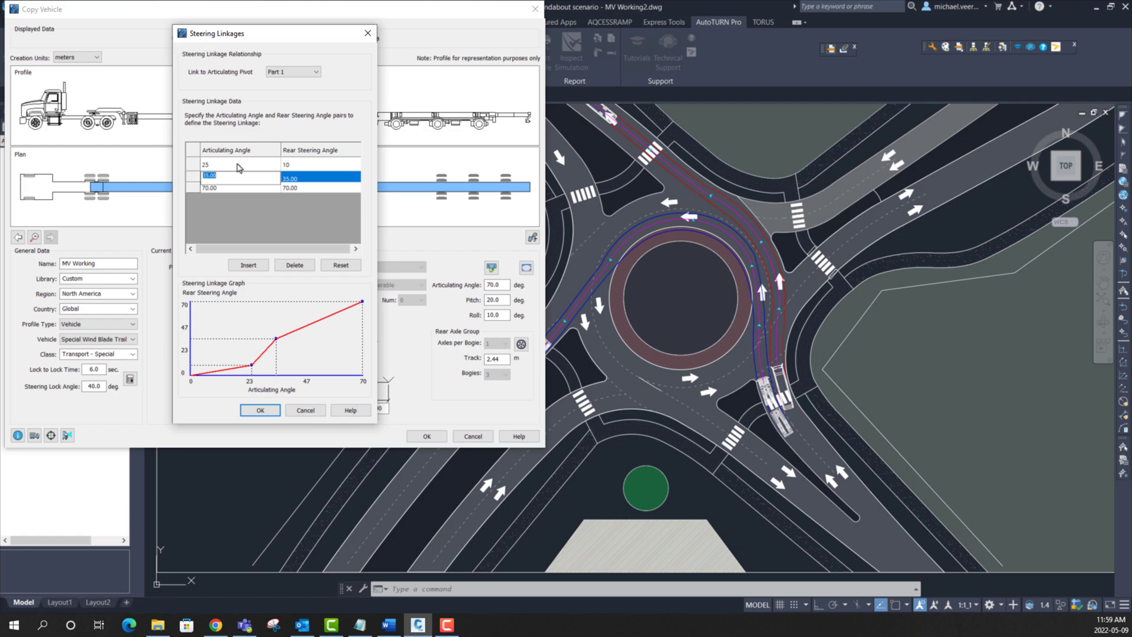
{"action": "type", "text": "50"}
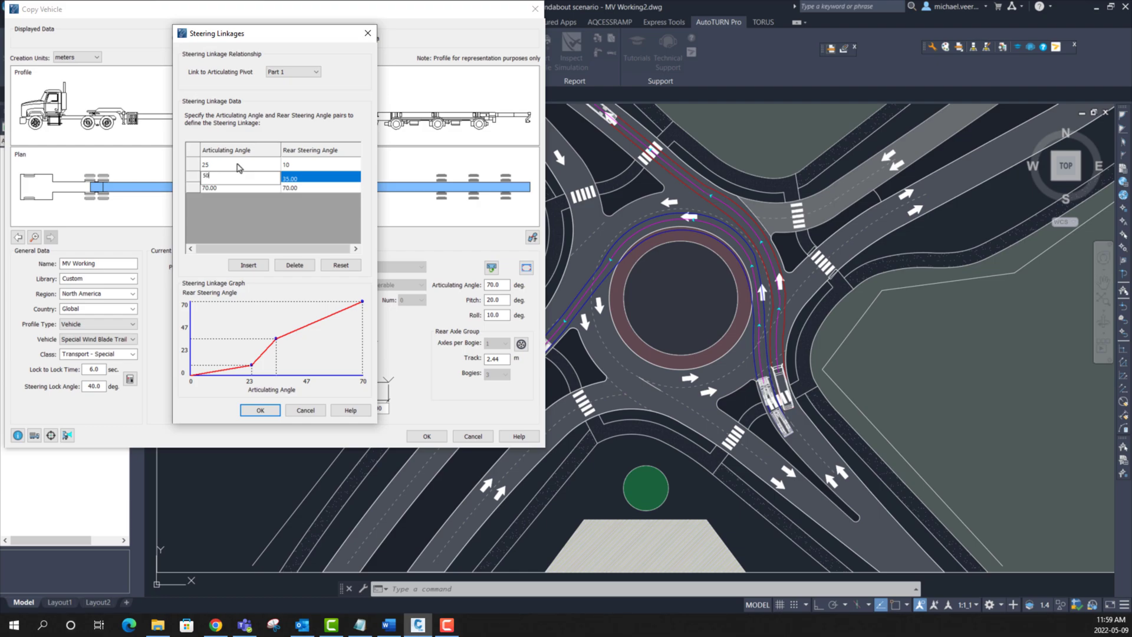
{"action": "key", "text": "Tab"}
{"action": "type", "text": "35"}
{"action": "key", "text": "Tab"}
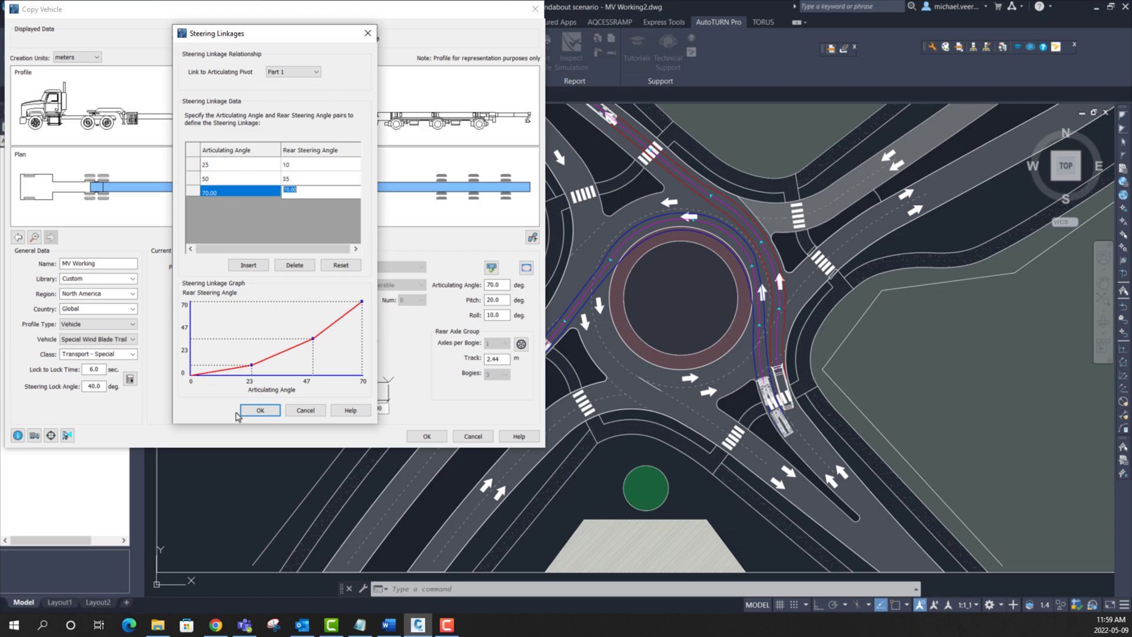
{"action": "left_click", "coordinate": [256, 410]}
Save MV Working and place it, oriented along the lane, on the south-west approach as a 2D Arc Path
{"action": "left_click", "coordinate": [423, 435]}
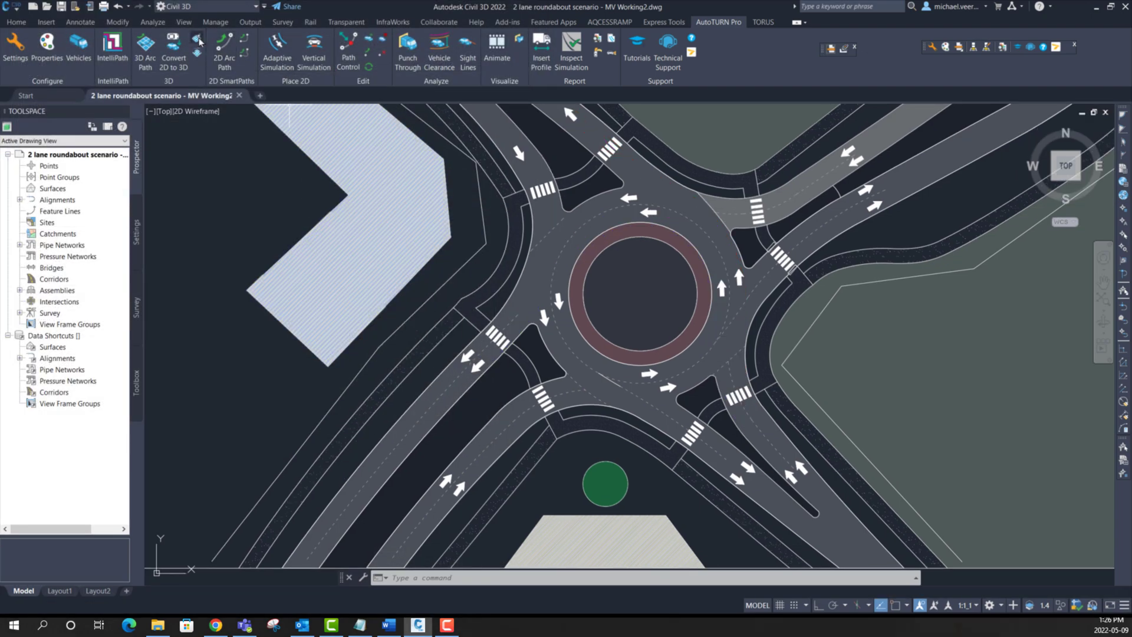
{"action": "left_click", "coordinate": [218, 46]}
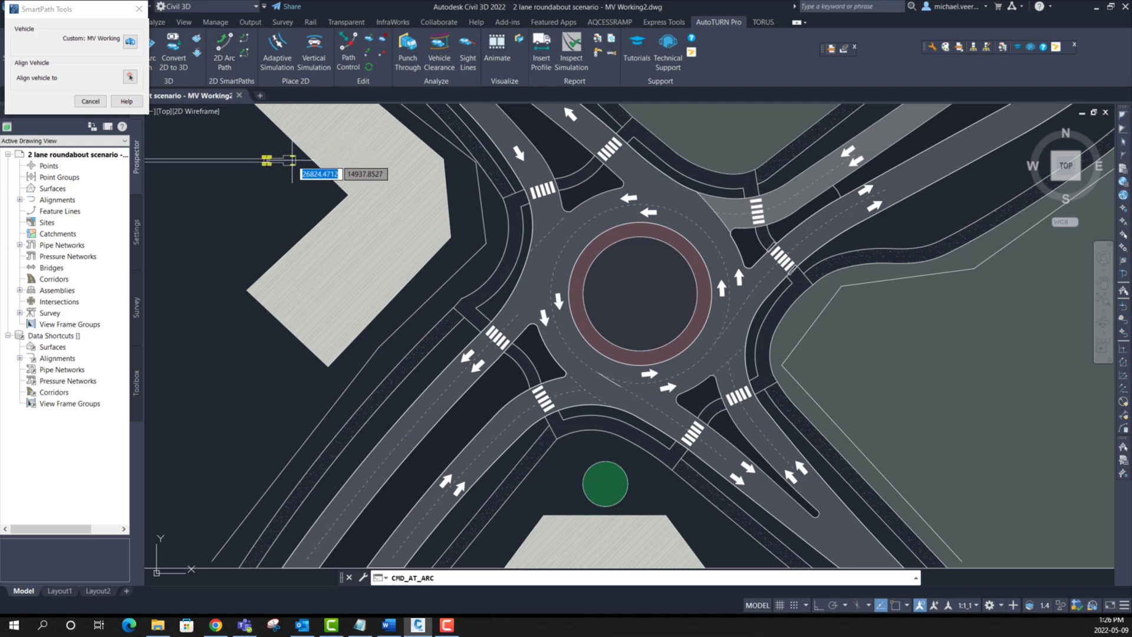
{"action": "left_click", "coordinate": [531, 411]}
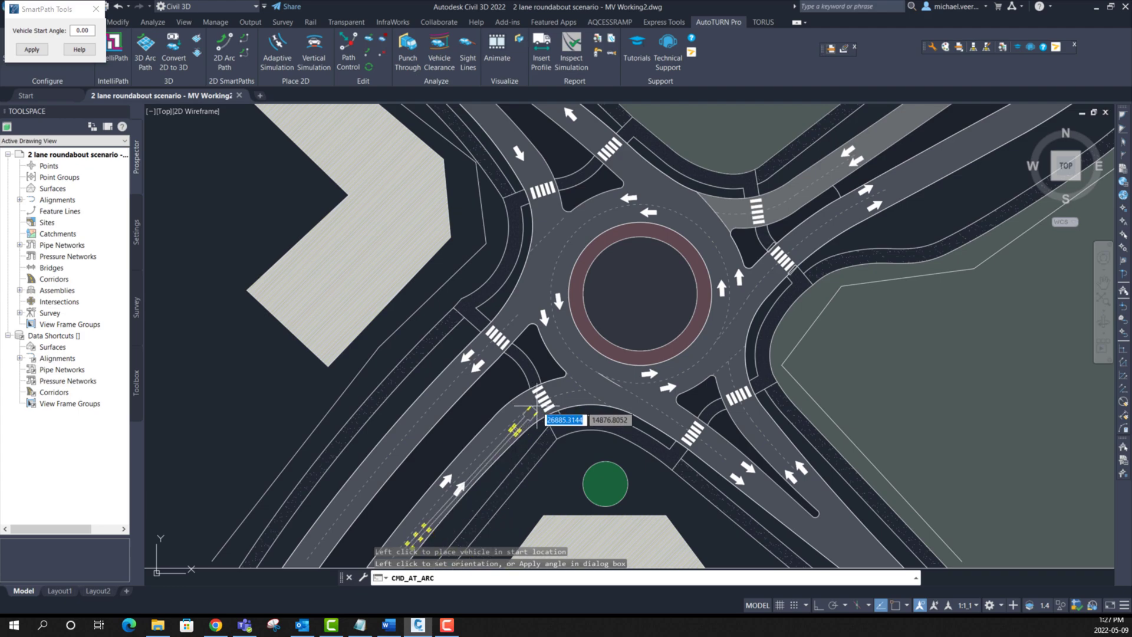
{"action": "left_click", "coordinate": [534, 410]}
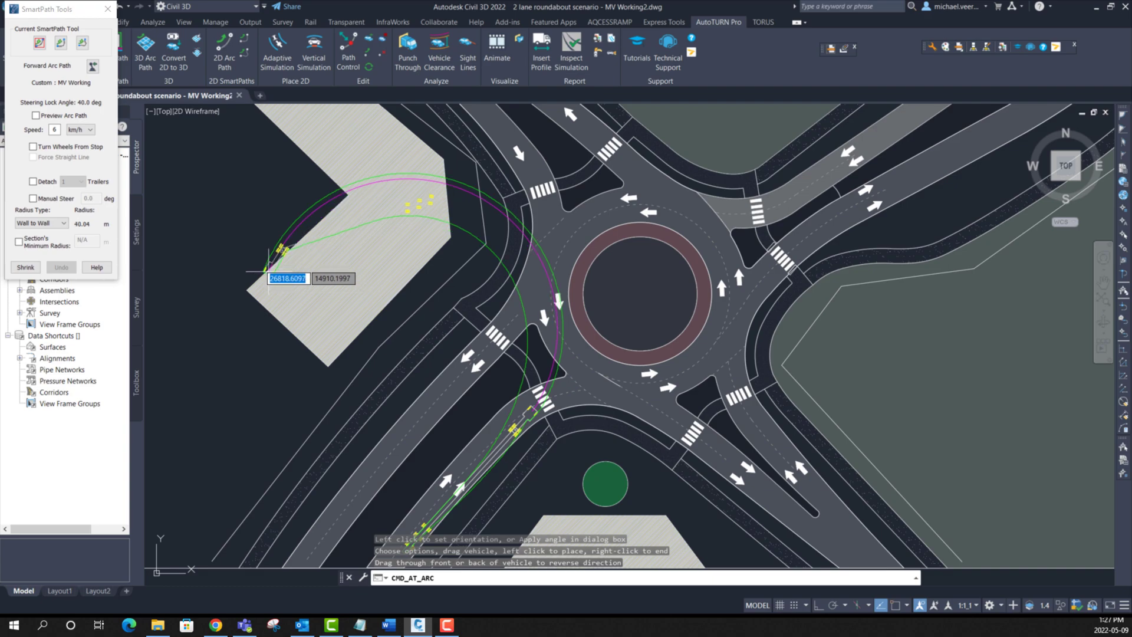
Switch the forward arc path to Manual Steer at a 0° angle
{"action": "left_click", "coordinate": [33, 199]}
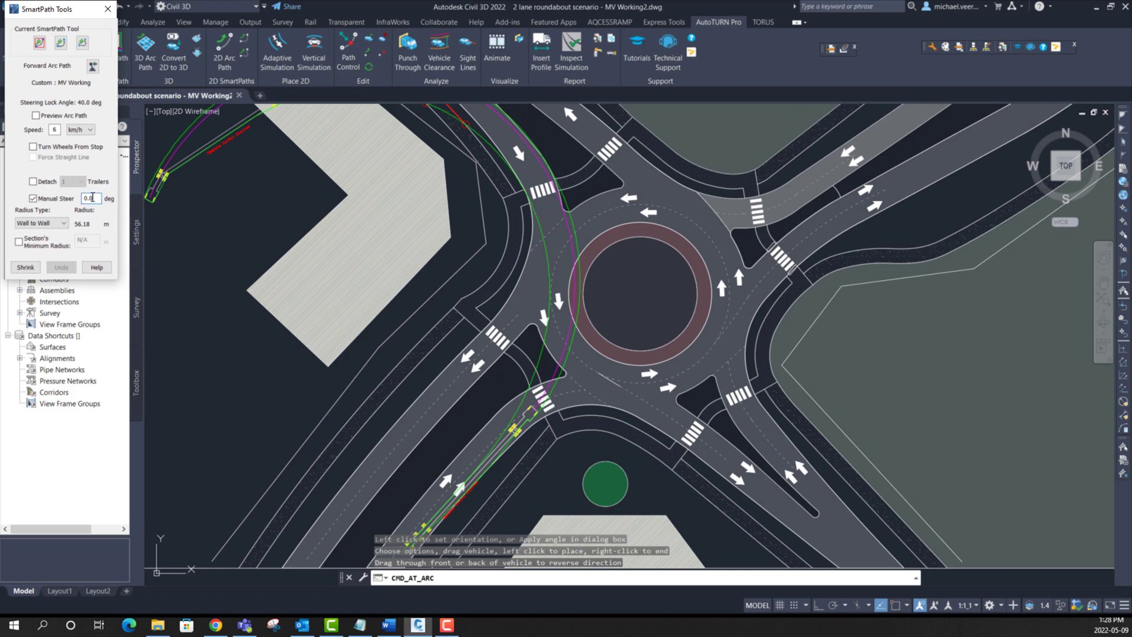
{"action": "type", "text": "0"}
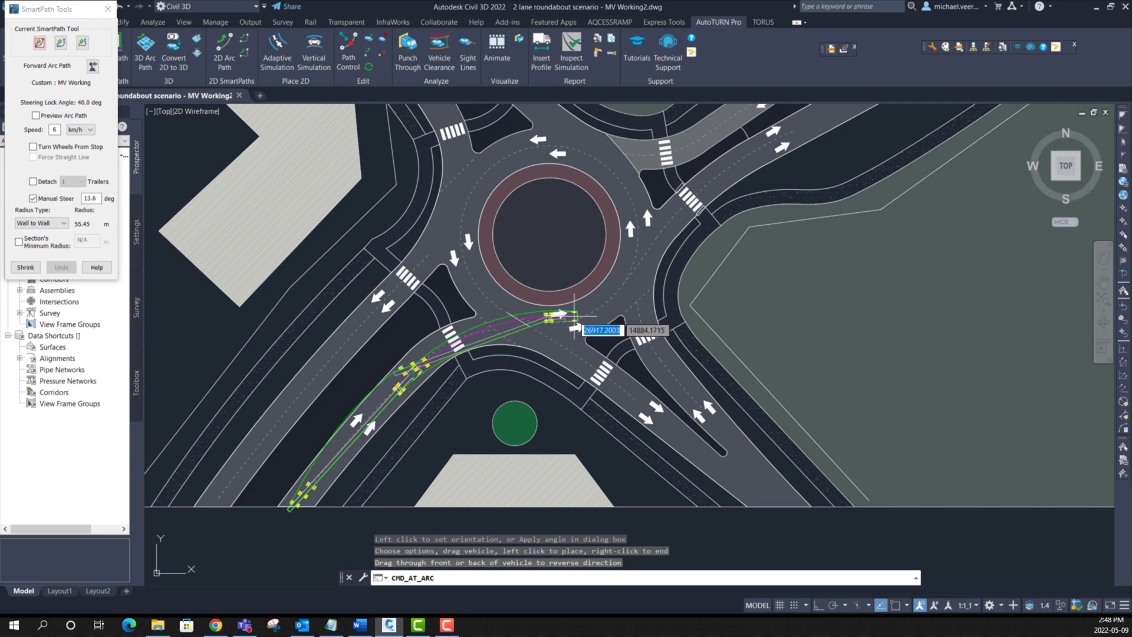
Fix the first arc path segment at the roundabout entry
{"action": "left_click", "coordinate": [575, 315]}
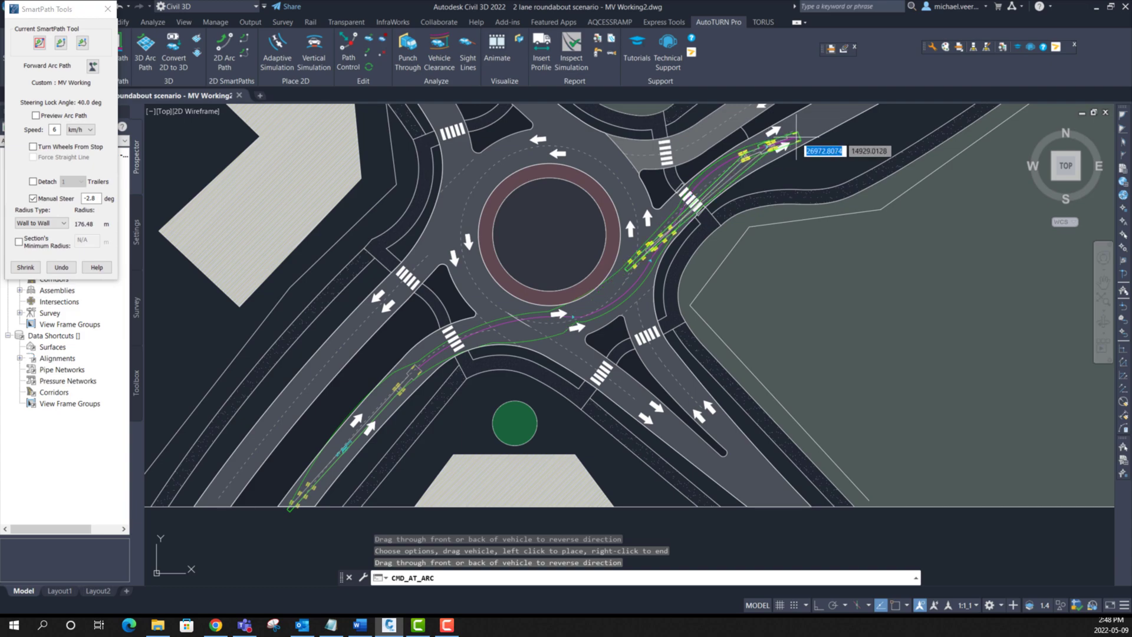
{"action": "scroll", "coordinate": [770, 142], "scroll_direction": "up", "scroll_amount": 2}
{"action": "scroll", "coordinate": [706, 194], "scroll_direction": "up", "scroll_amount": 1}
{"action": "scroll", "coordinate": [706, 195], "scroll_direction": "down", "scroll_amount": 2}
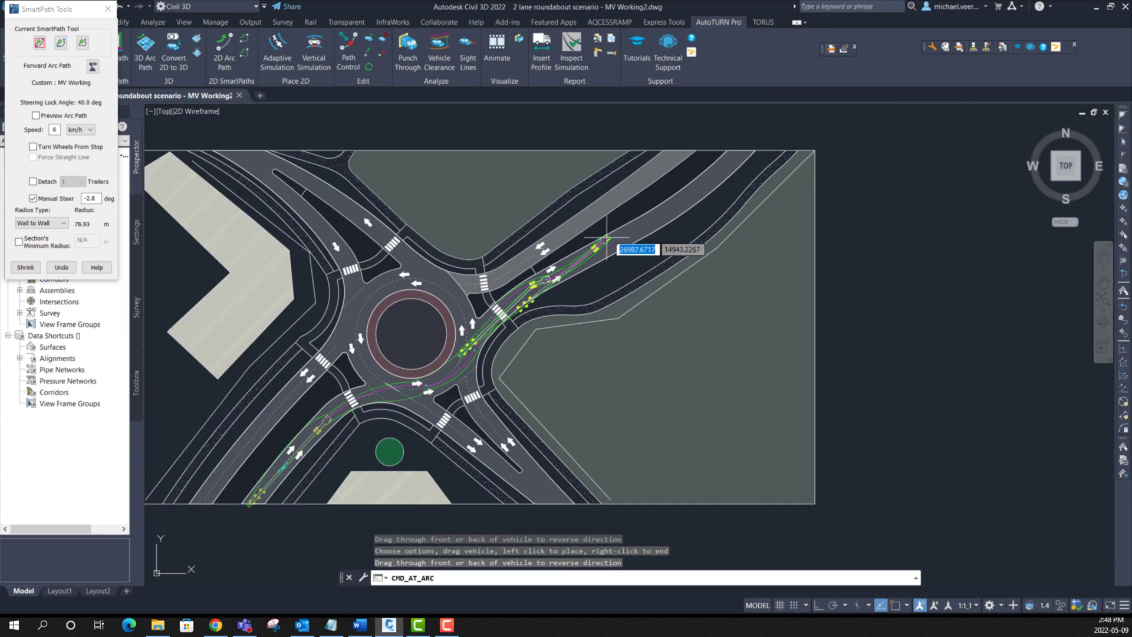
{"action": "scroll", "coordinate": [622, 232], "scroll_direction": "up", "scroll_amount": 1}
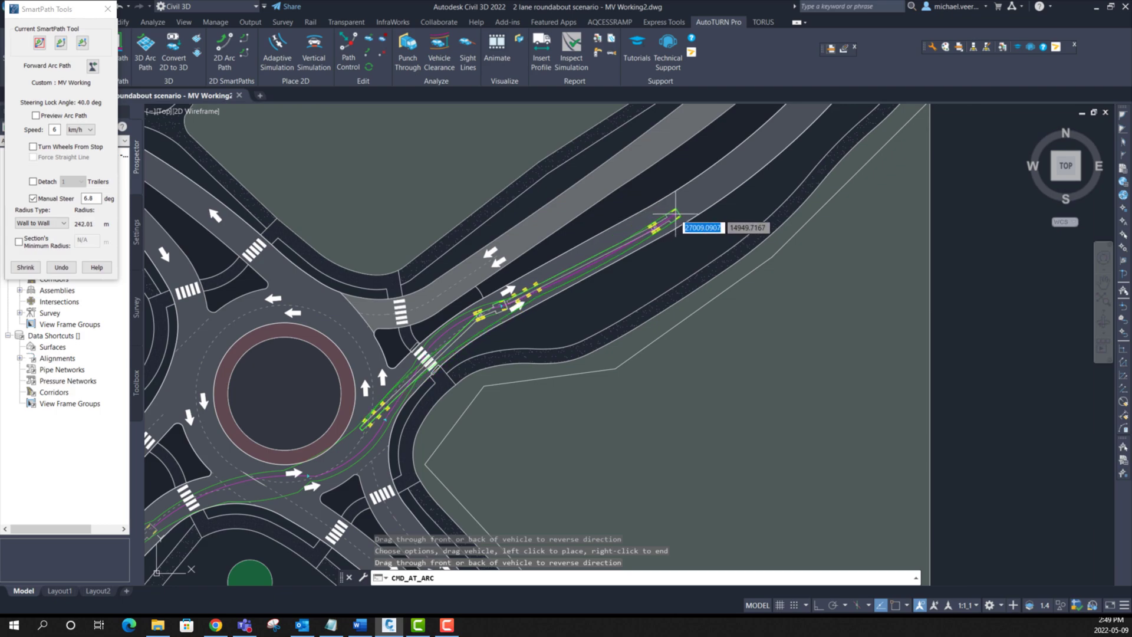
Place arc segments out of the roundabout and along the north-east exit road
{"action": "left_click", "coordinate": [678, 208]}
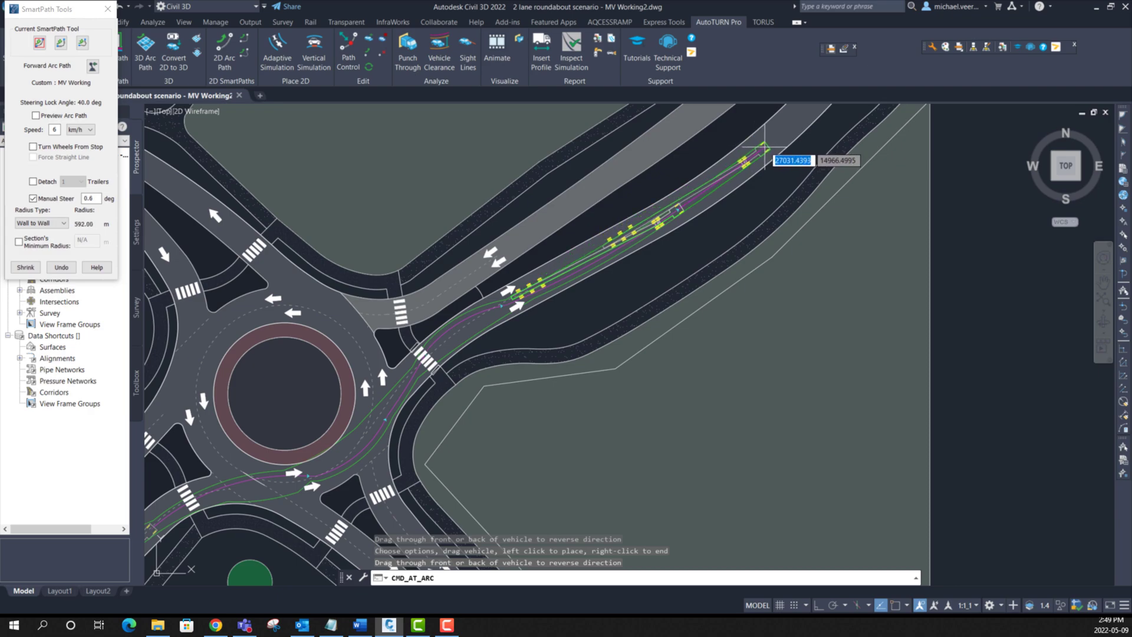
{"action": "left_click", "coordinate": [763, 148]}
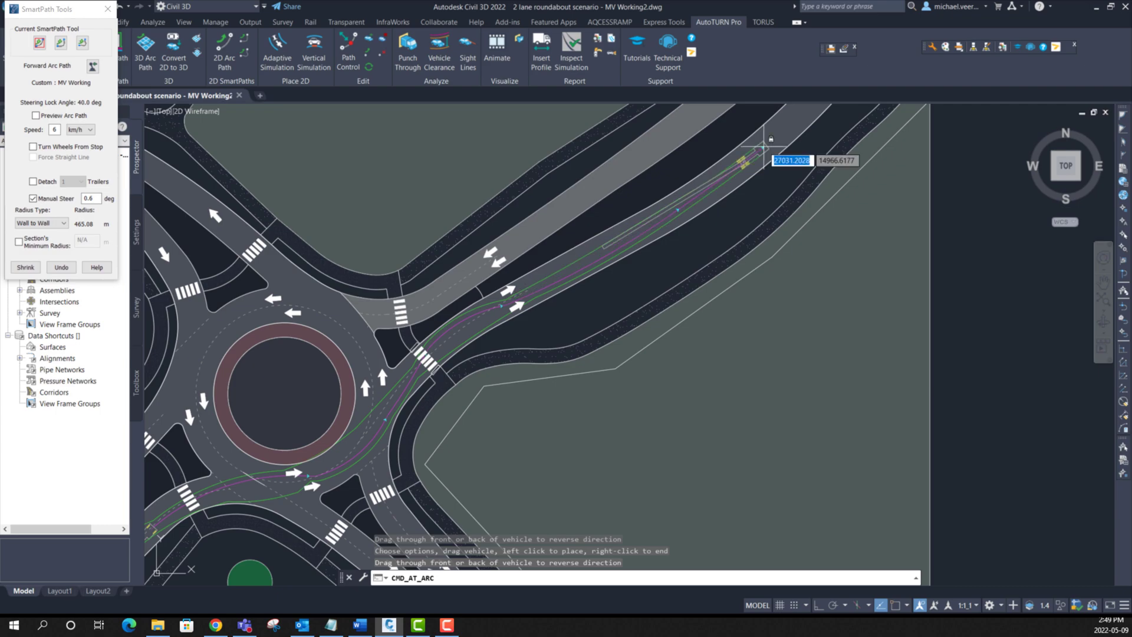
{"action": "left_click", "coordinate": [763, 147]}
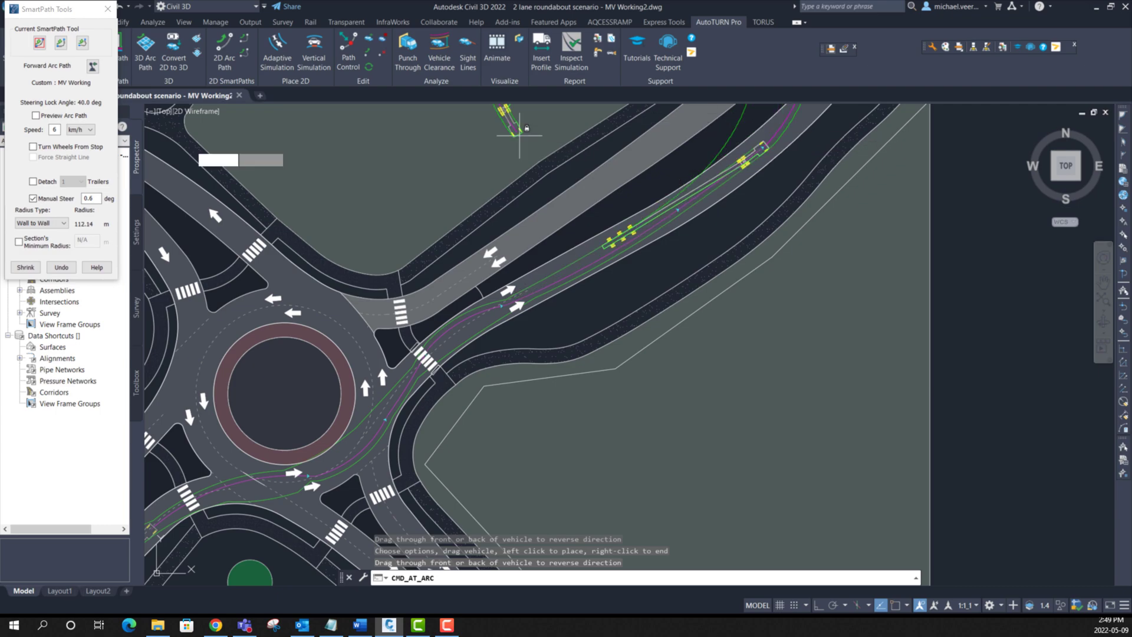
Turn Manual Steer off and end the path at the north-east road's far end
{"action": "left_click", "coordinate": [33, 198]}
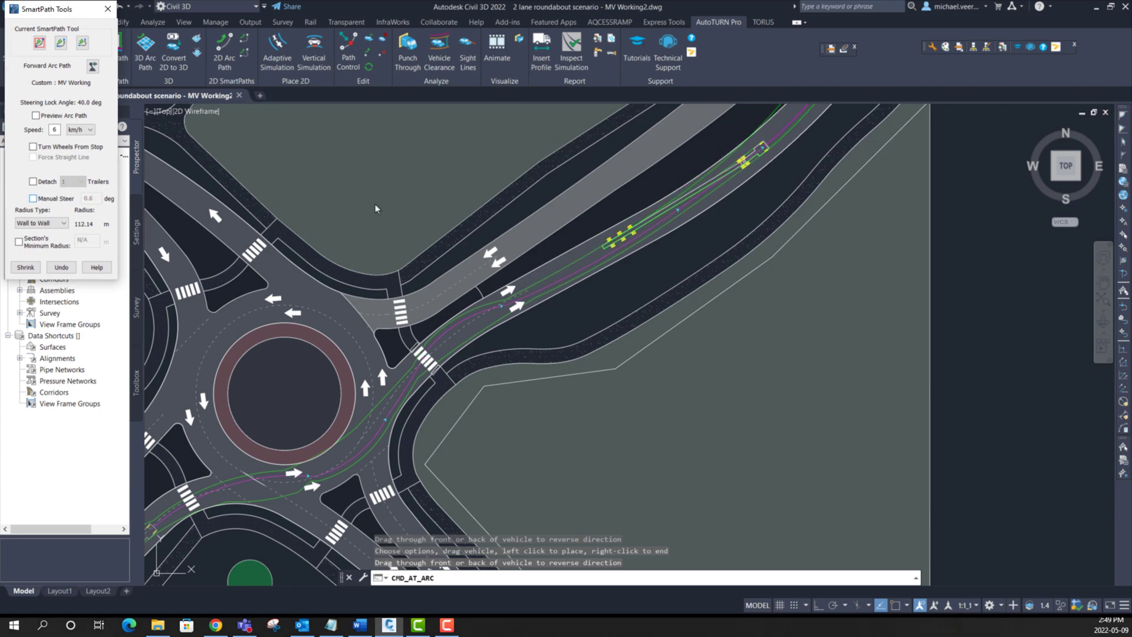
{"action": "scroll", "coordinate": [766, 147], "scroll_direction": "up", "scroll_amount": 2}
{"action": "scroll", "coordinate": [645, 197], "scroll_direction": "up", "scroll_amount": 2}
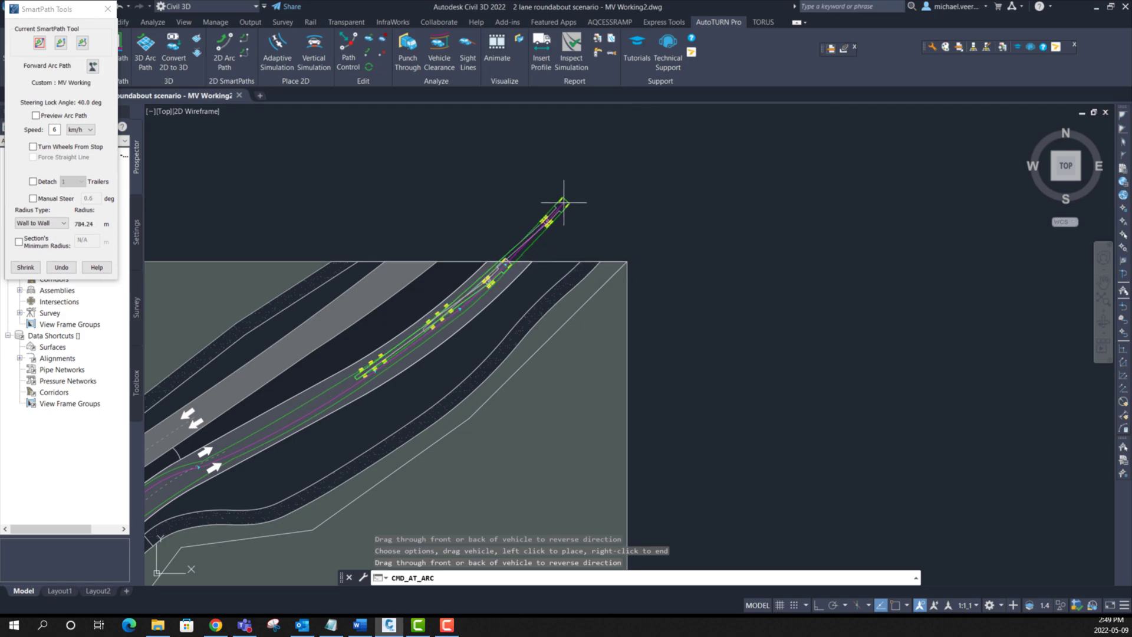
{"action": "middle_click_drag", "start_coordinate": [467, 240], "coordinate": [707, 172]}
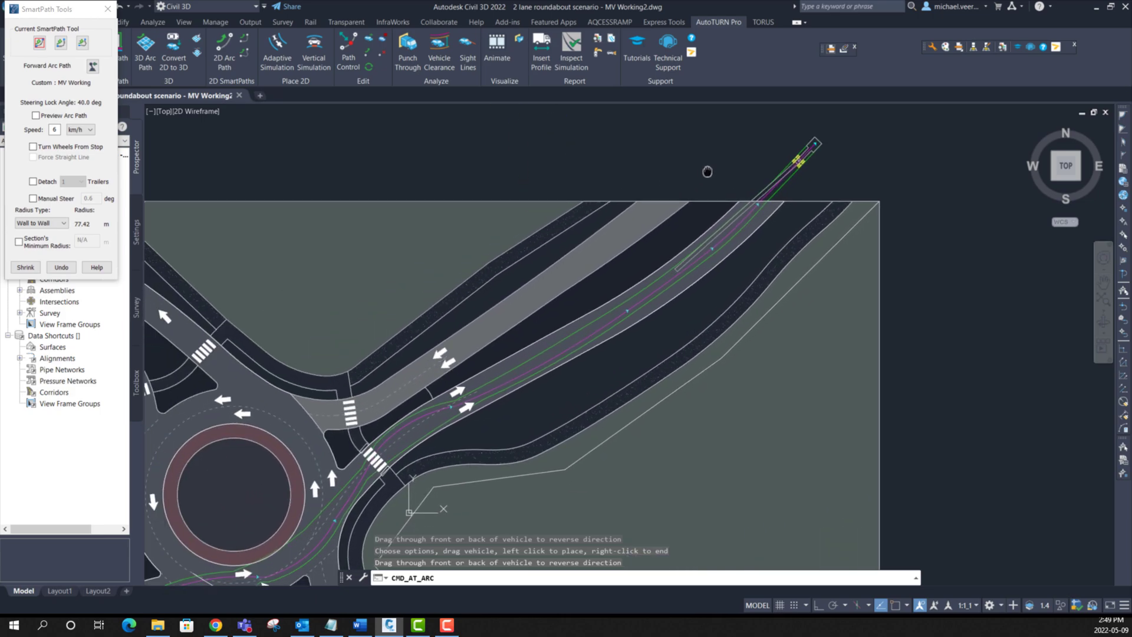
{"action": "right_click", "coordinate": [699, 172]}
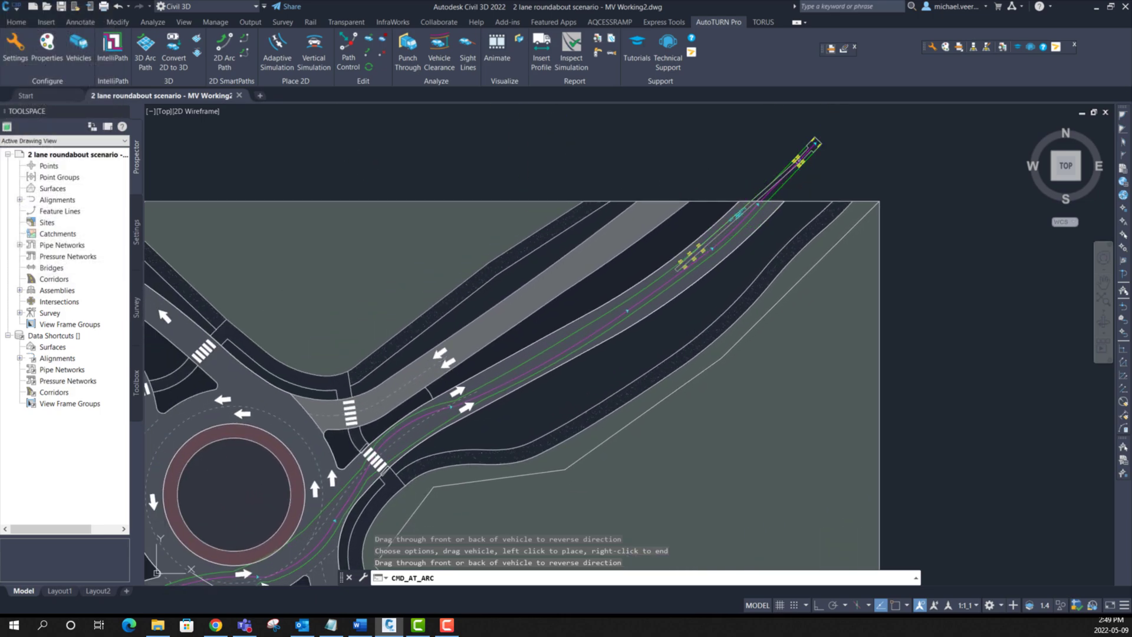
{"action": "scroll", "coordinate": [539, 279], "scroll_direction": "down", "scroll_amount": 2}
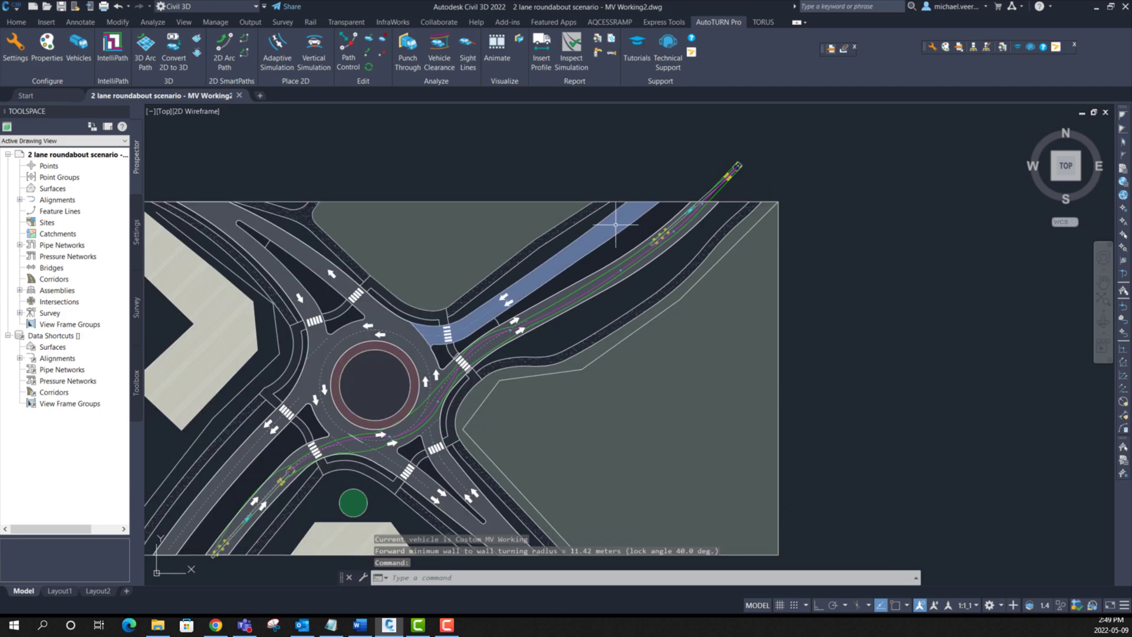
{"action": "mouse_move", "coordinate": [462, 318]}
{"action": "middle_mouse_down"}
{"action": "mouse_move", "coordinate": [540, 277]}
{"action": "mouse_move", "coordinate": [609, 285]}
{"action": "middle_mouse_up"}
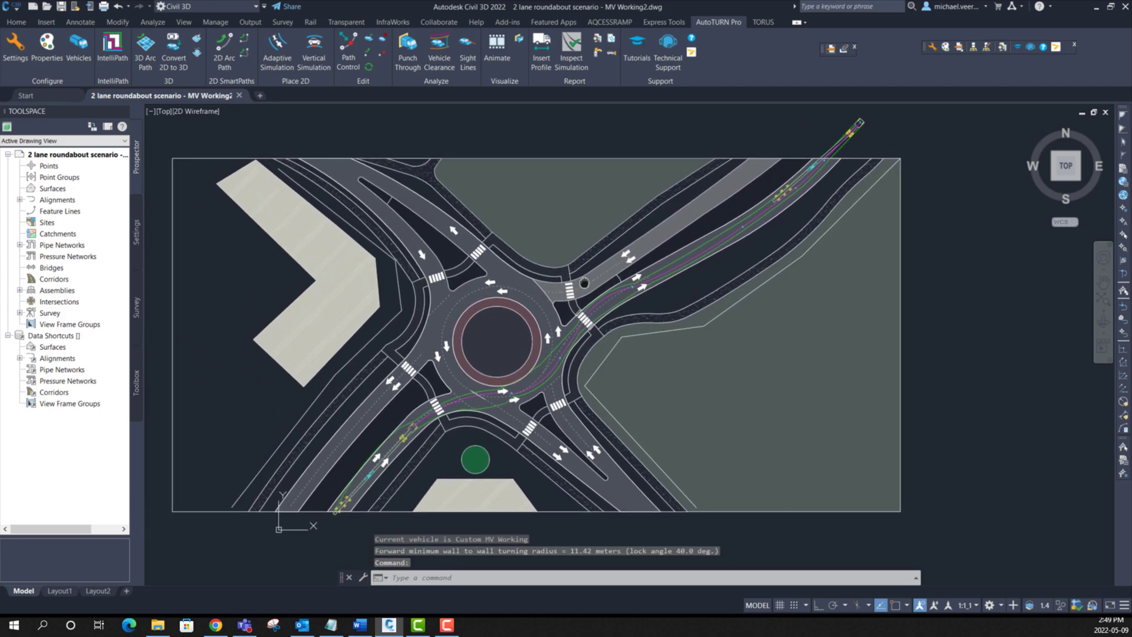